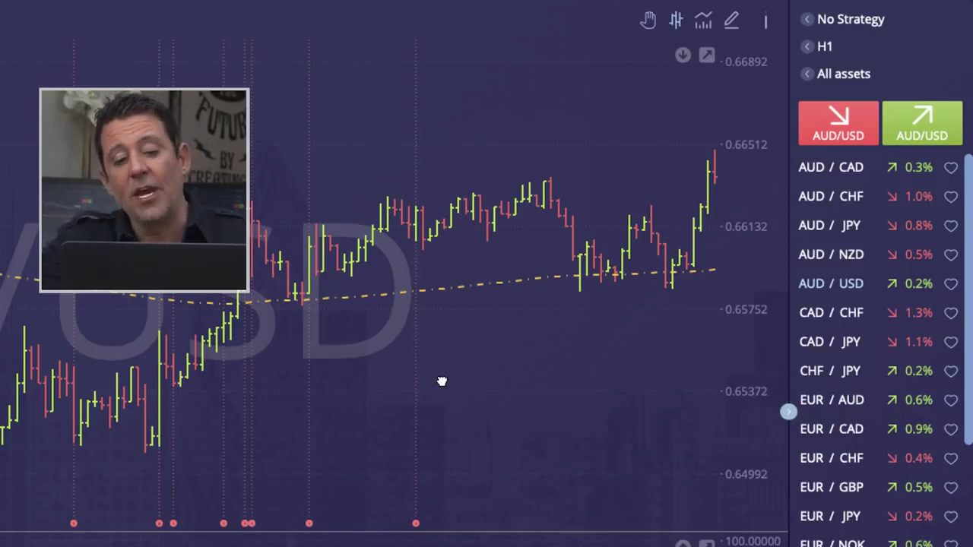
Step: Enlarge the Stochastic Oscillator pane beneath the AUD/USD price chart
scroll(352, 413, down, 5)
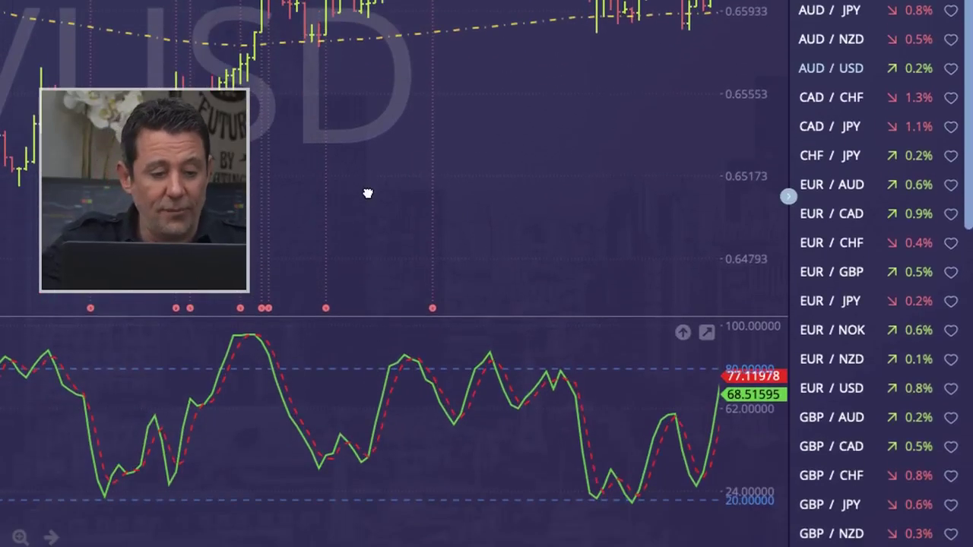
click(788, 196)
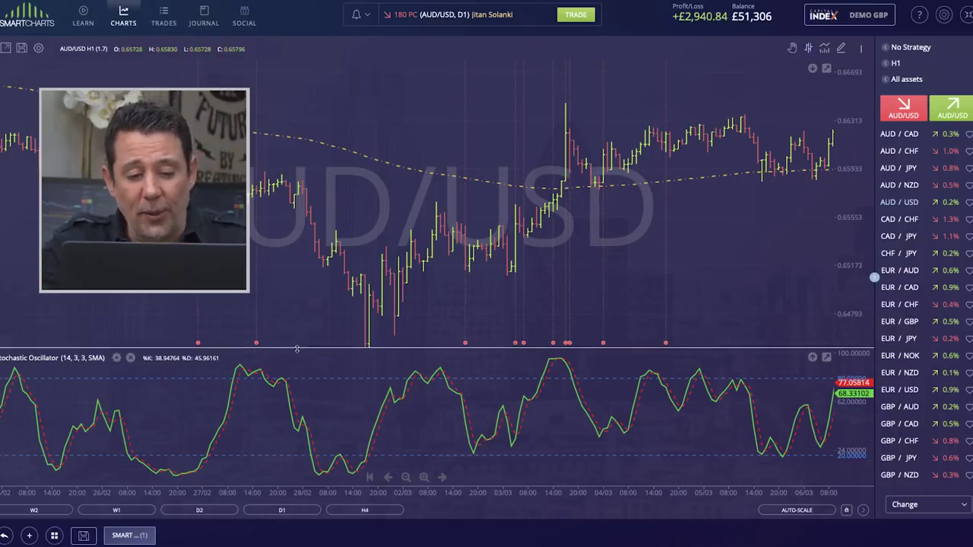
drag(298, 347, 299, 325)
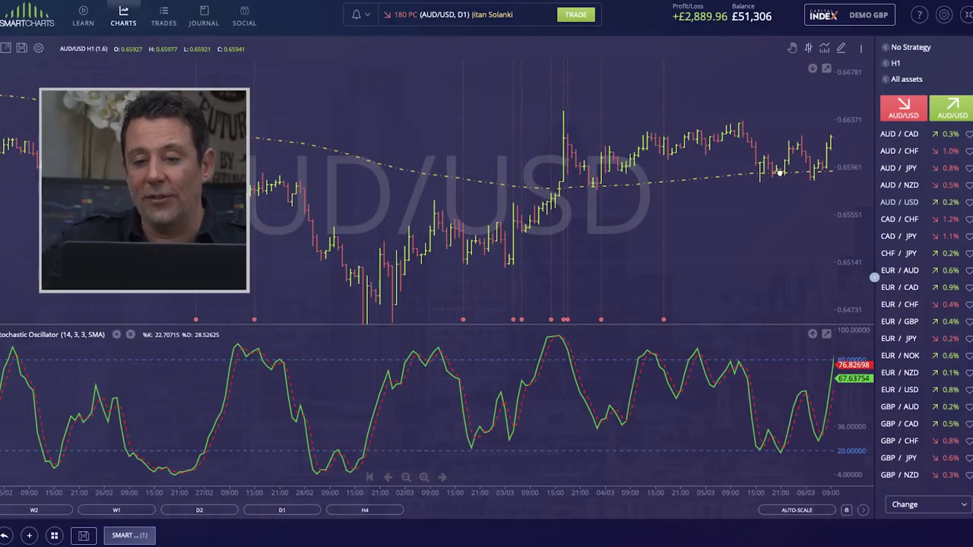
Step: Examine the longer-term AUD/USD trend on the D1 timeframe with a compressed price scale, and return the chart to H1
click(894, 64)
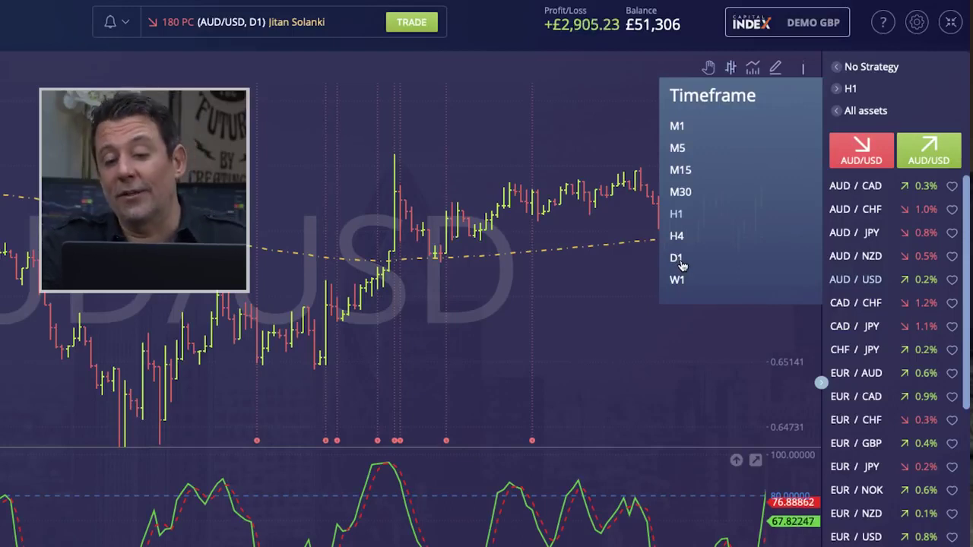
click(680, 261)
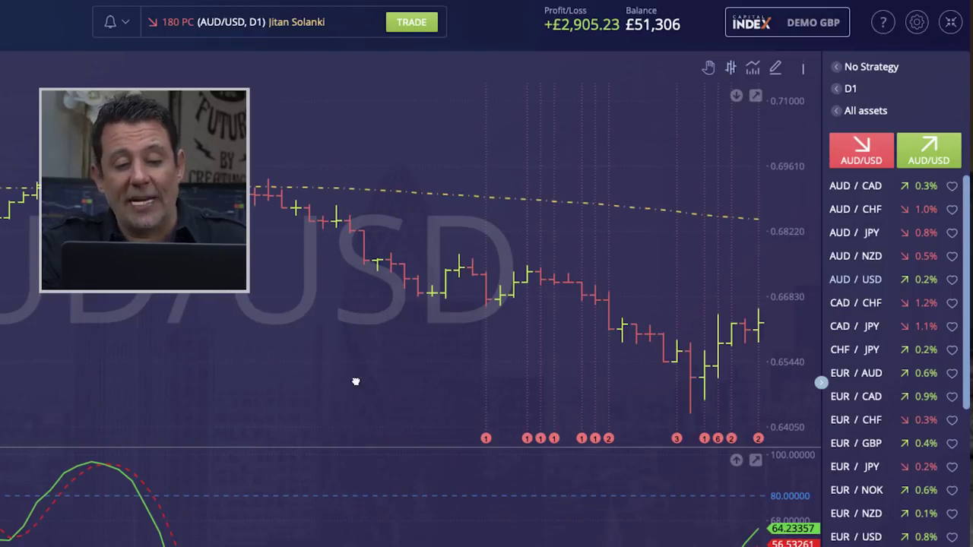
scroll(355, 381, up, 3)
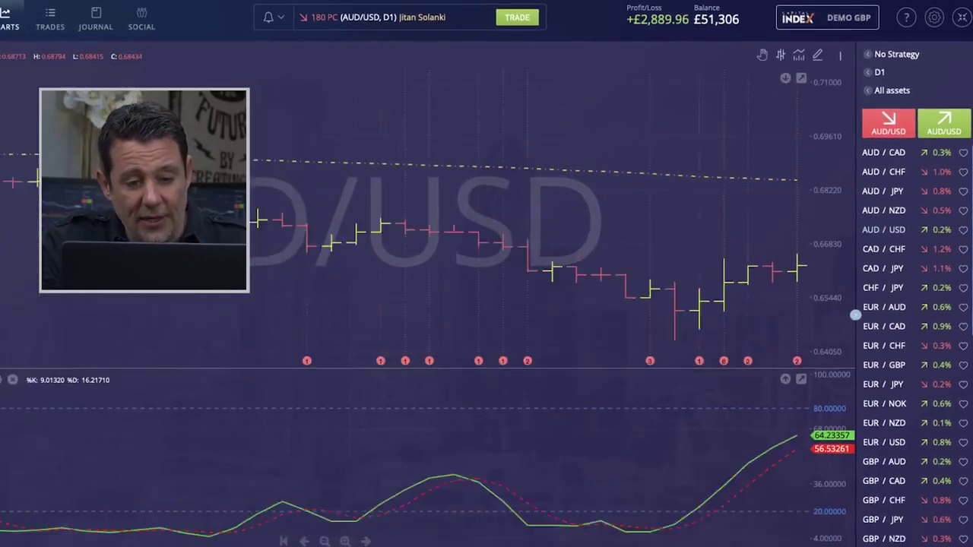
scroll(855, 314, down, 6)
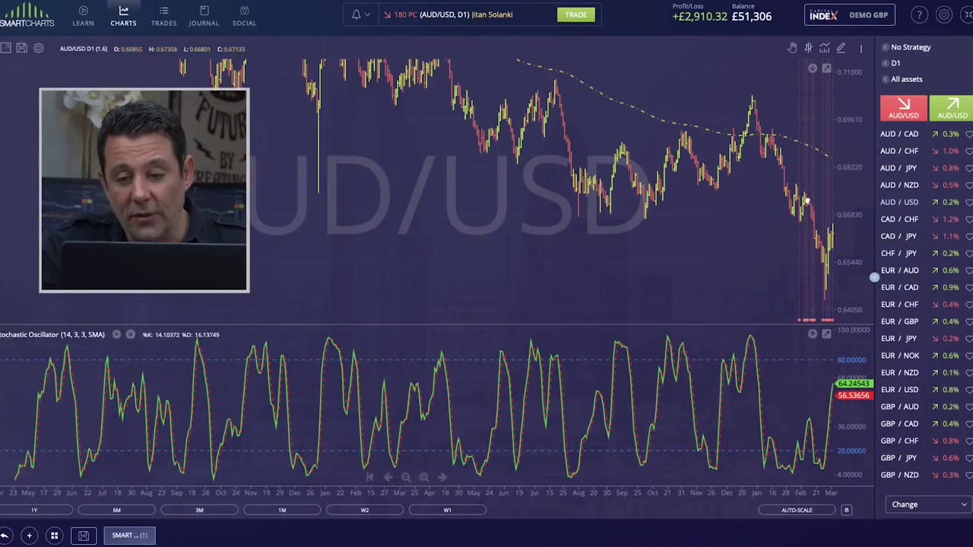
drag(847, 113, 847, 192)
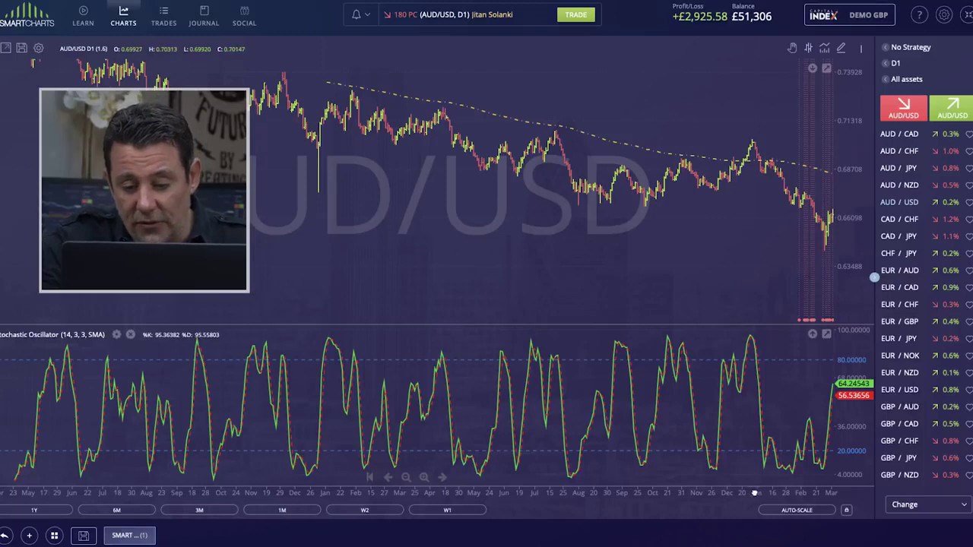
scroll(691, 493, up, 4)
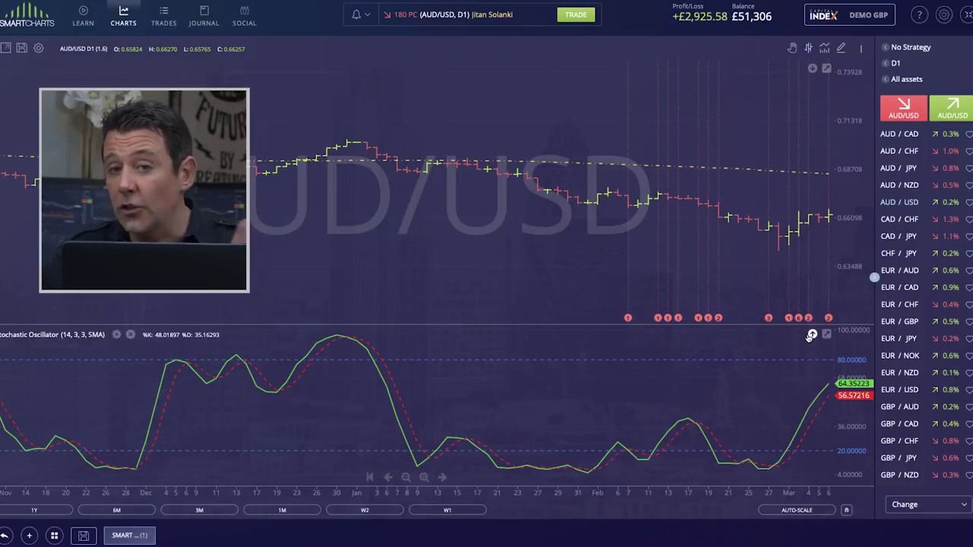
click(892, 65)
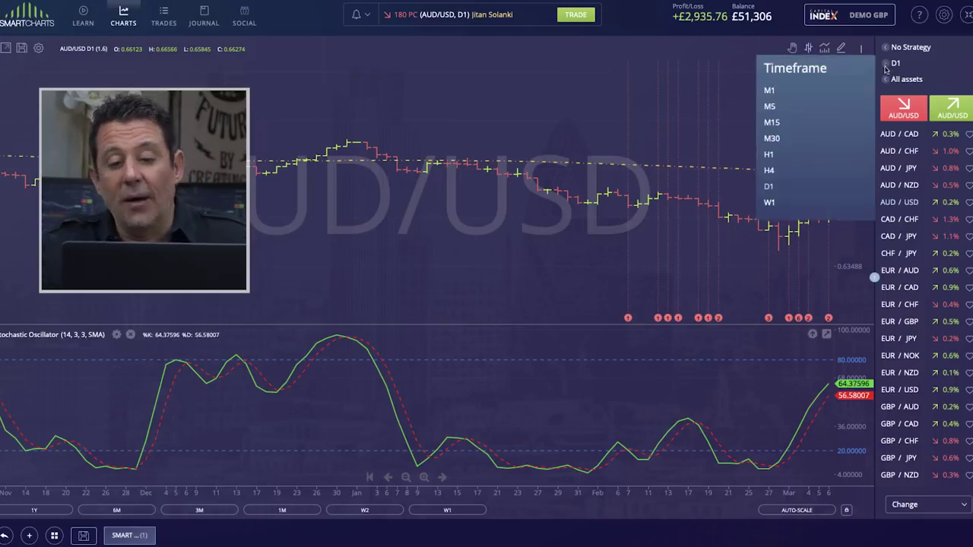
click(770, 155)
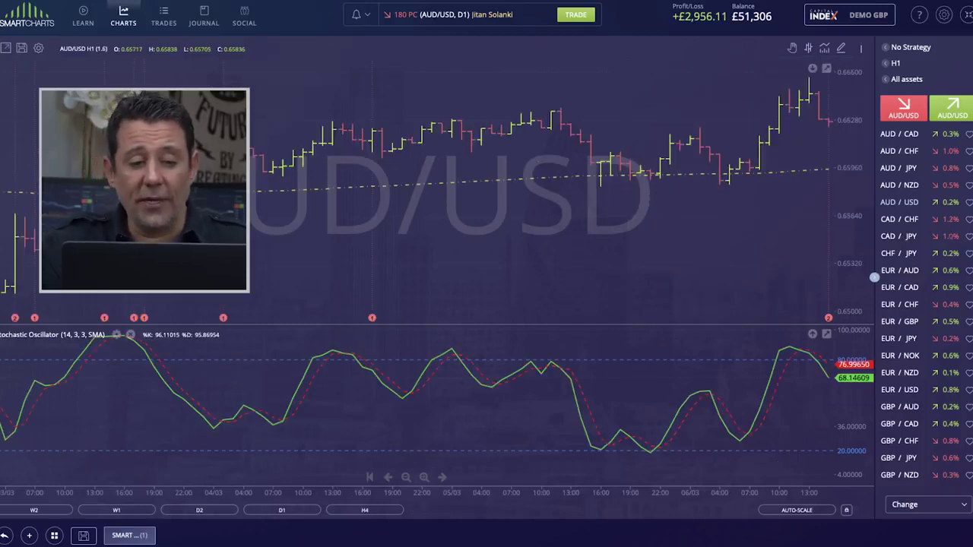
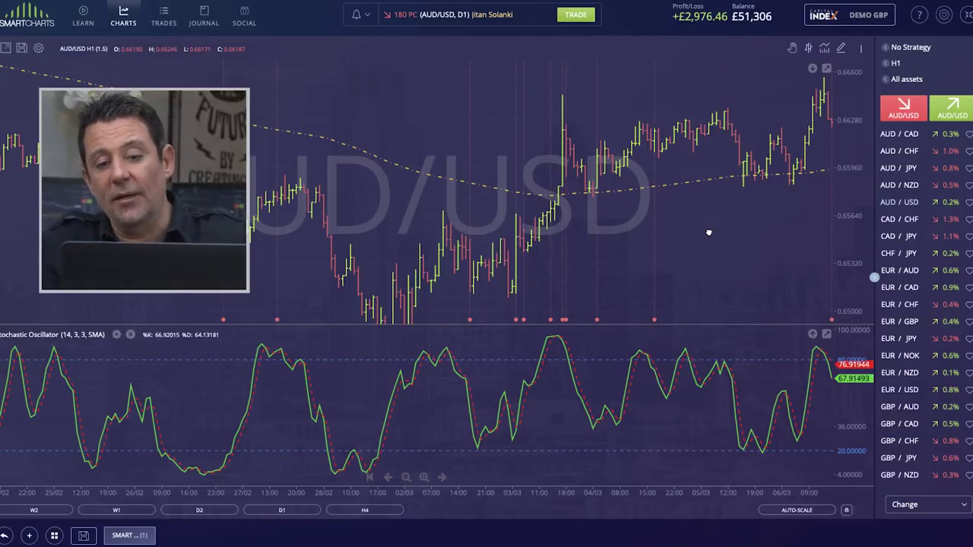
Step: Place a vertical line at 27 Feb 2020 21:00, where the stochastic drops below its 80 level
drag(315, 245, 441, 208)
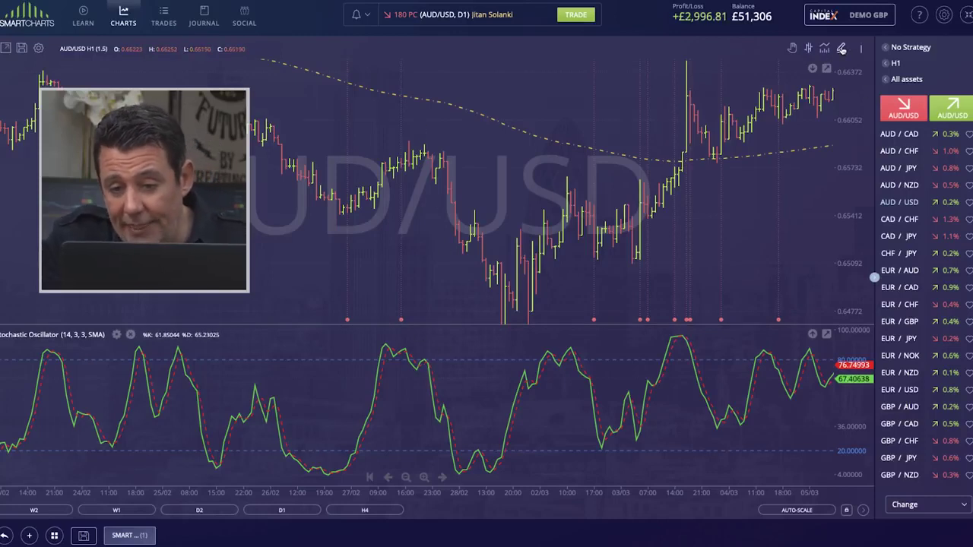
click(841, 49)
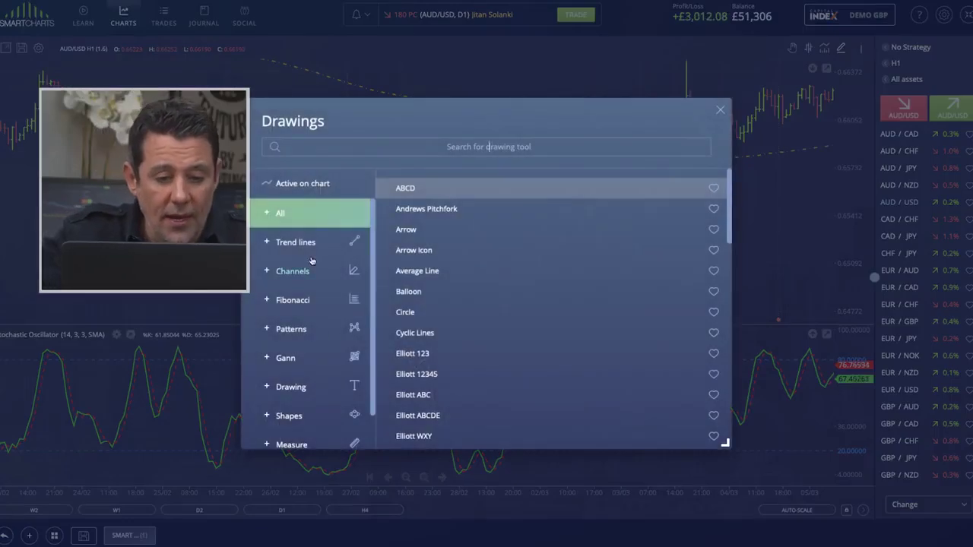
click(312, 246)
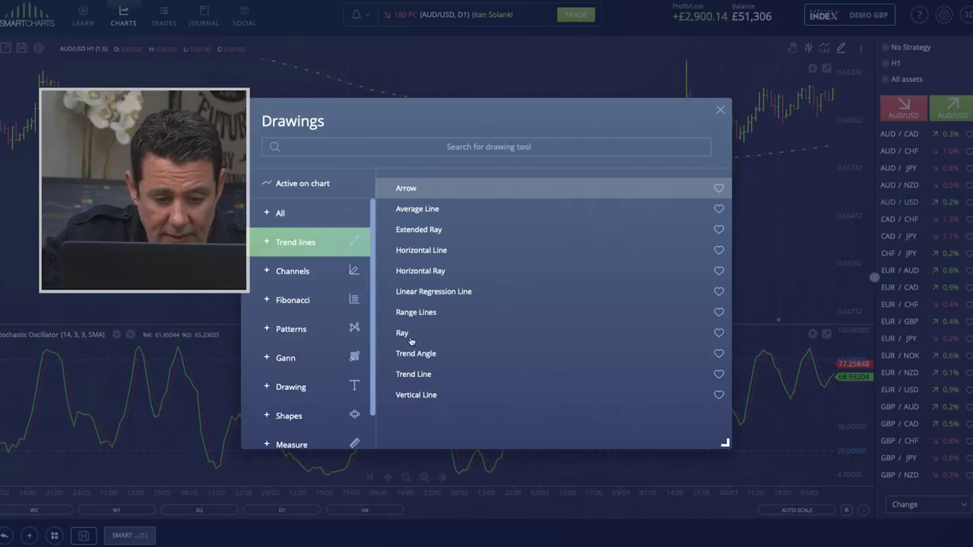
click(416, 395)
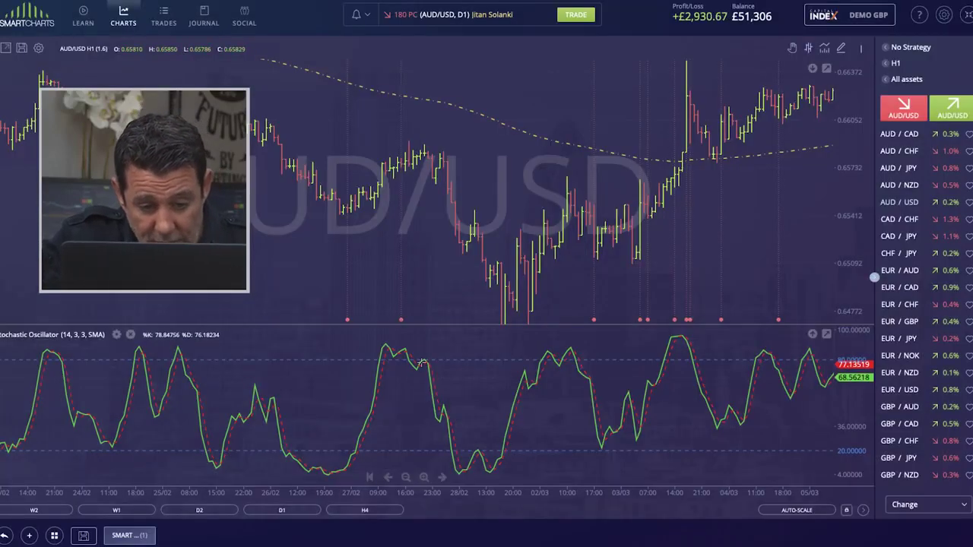
click(428, 316)
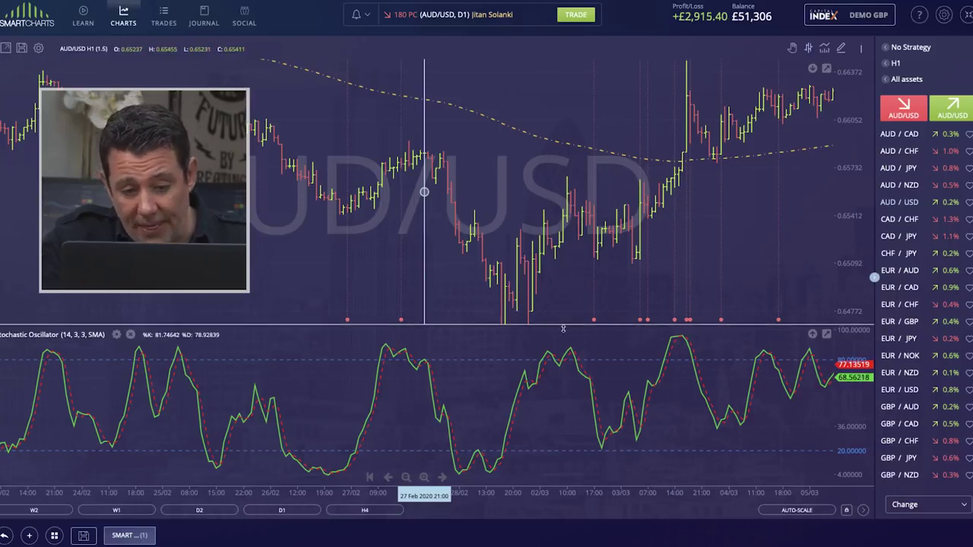
Step: Enlarge the price pane and place a second vertical line at 28 Feb 2020 18:00, where the stochastic rises above its 20 level
drag(563, 328, 563, 370)
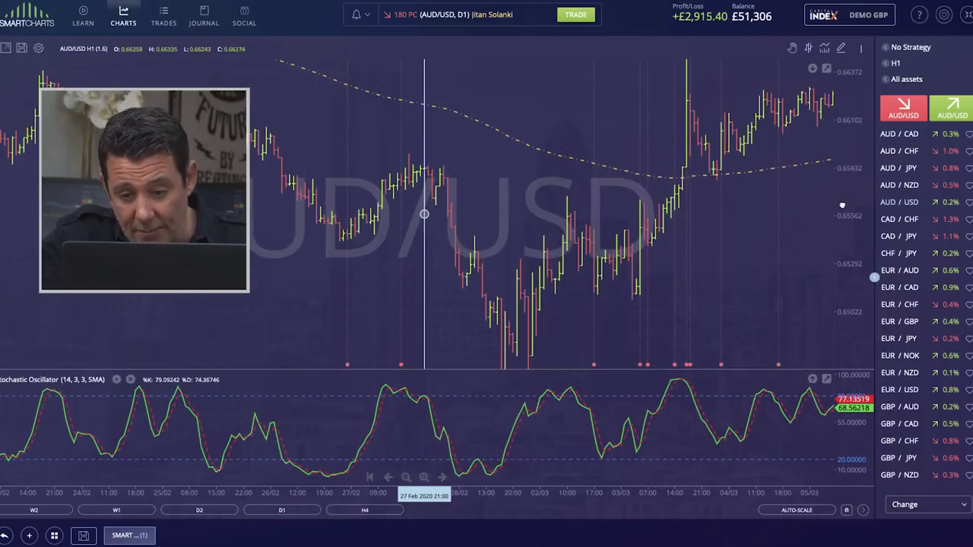
drag(849, 206, 849, 266)
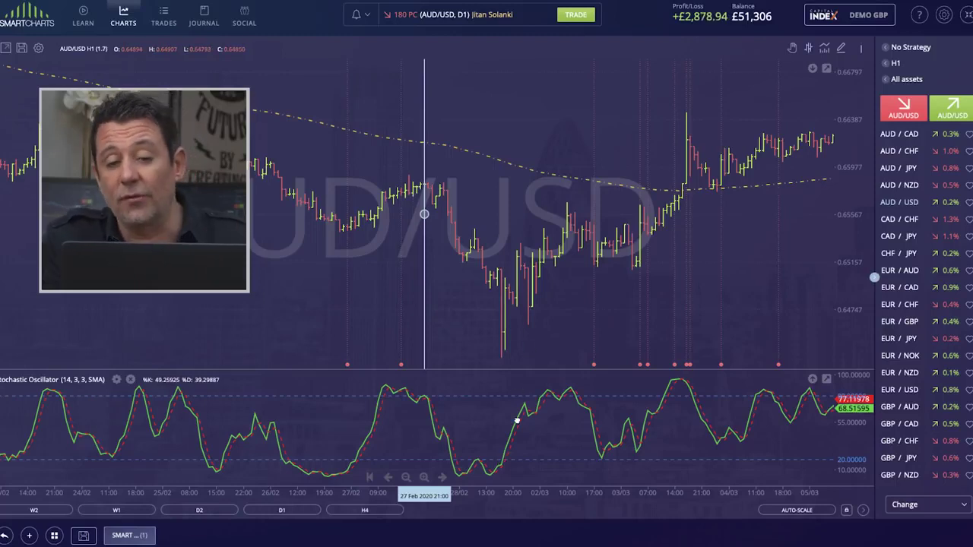
click(842, 48)
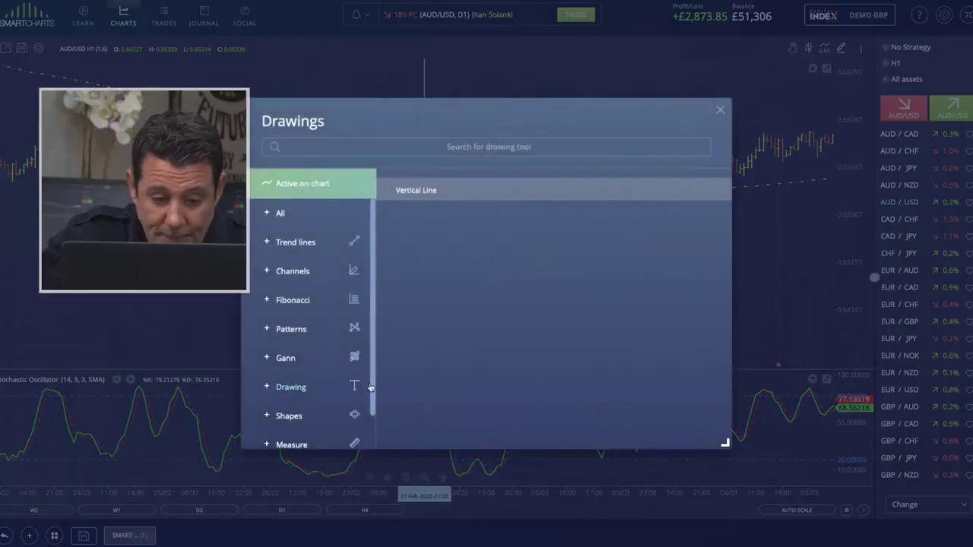
click(296, 247)
click(422, 400)
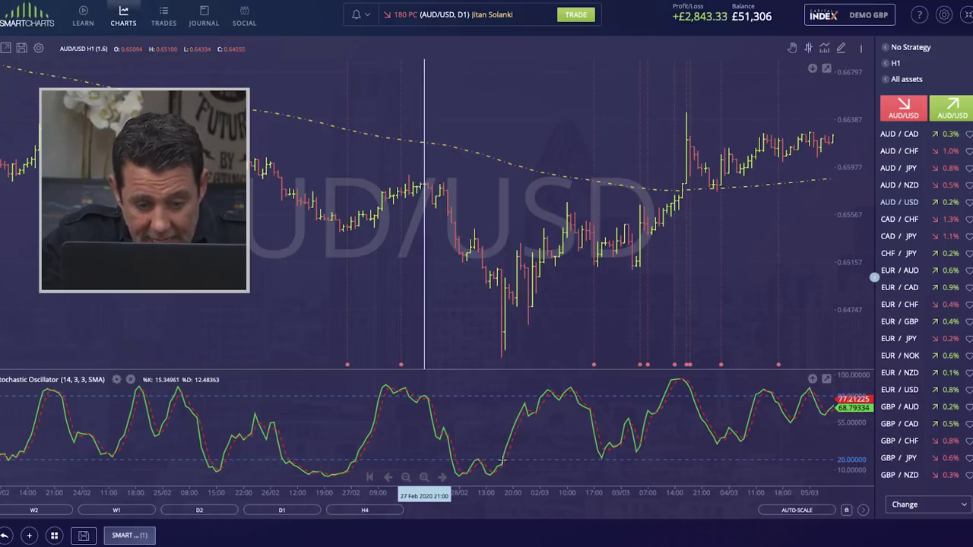
click(509, 364)
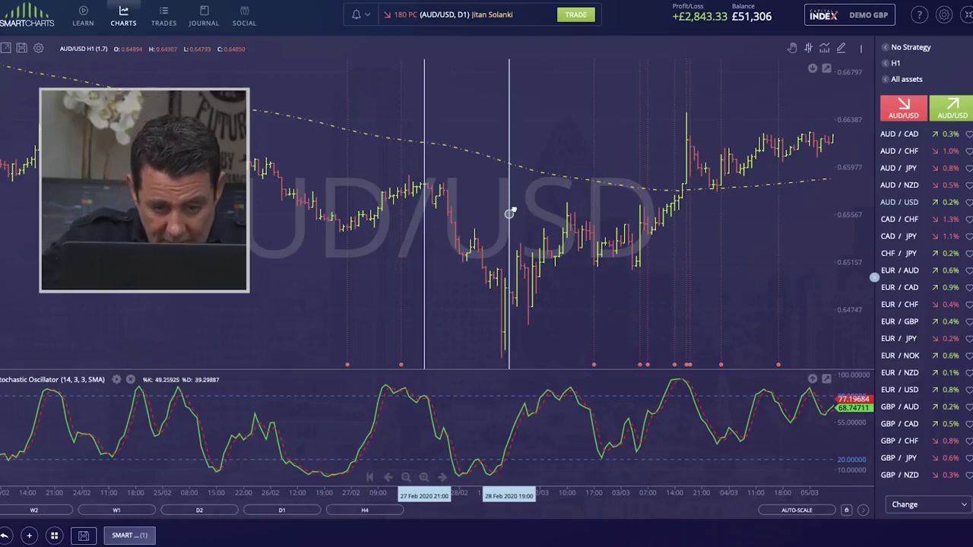
drag(510, 215, 504, 214)
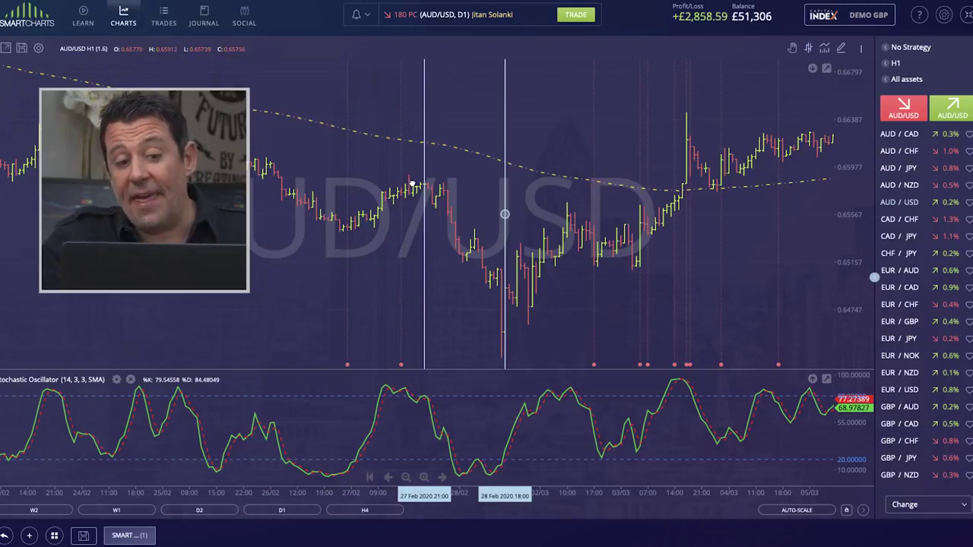
Step: Measure the price drop between the two vertical lines with a Price Range drawing from about 0.65826 to about 0.64851
scroll(414, 183, down, 1)
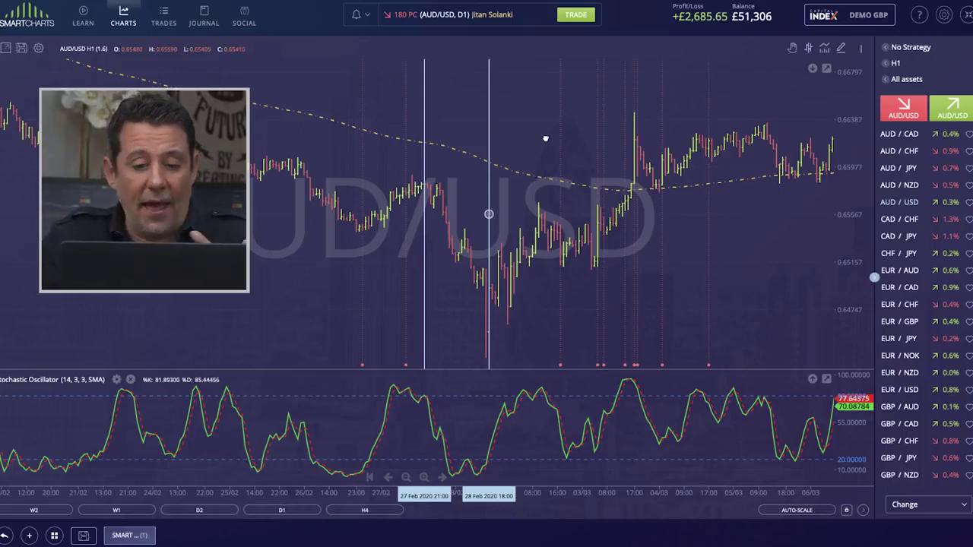
click(826, 48)
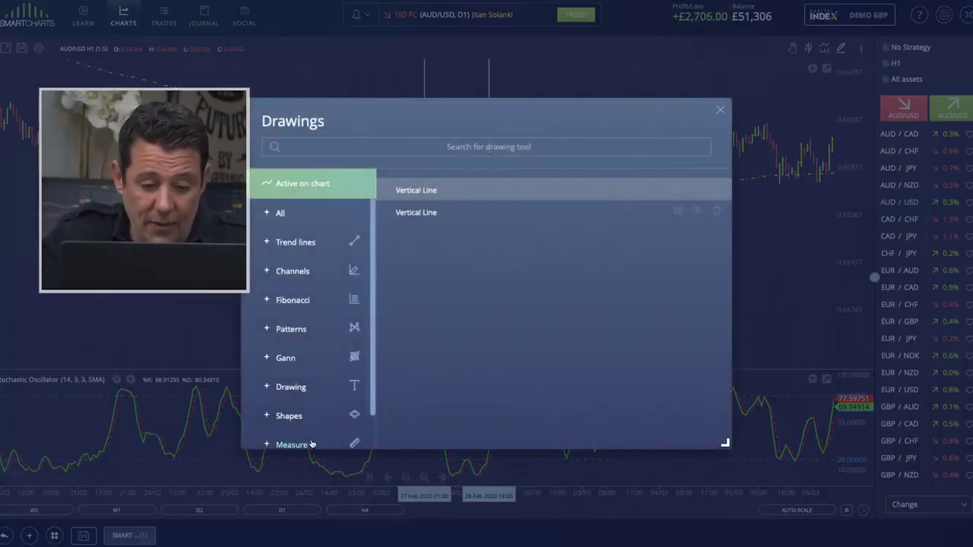
scroll(315, 411, down, 1)
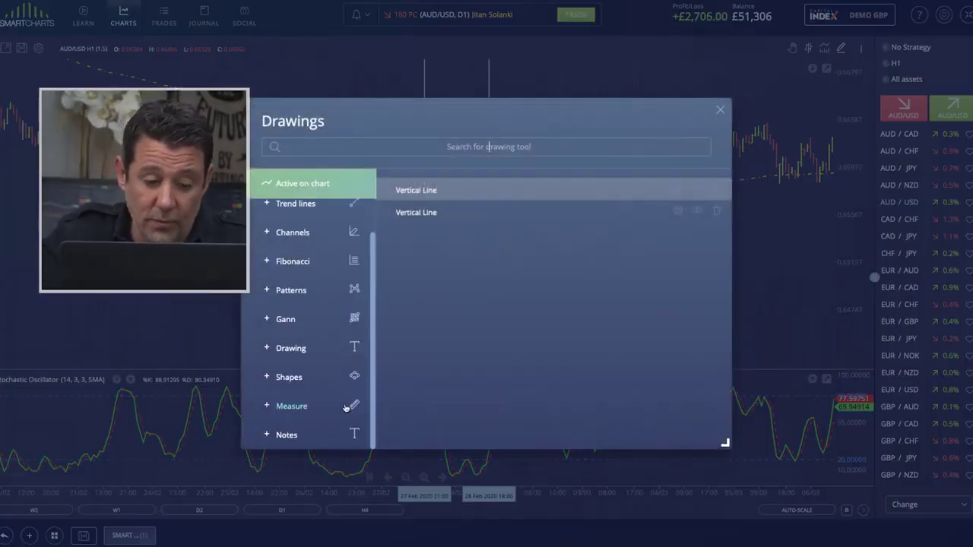
click(299, 408)
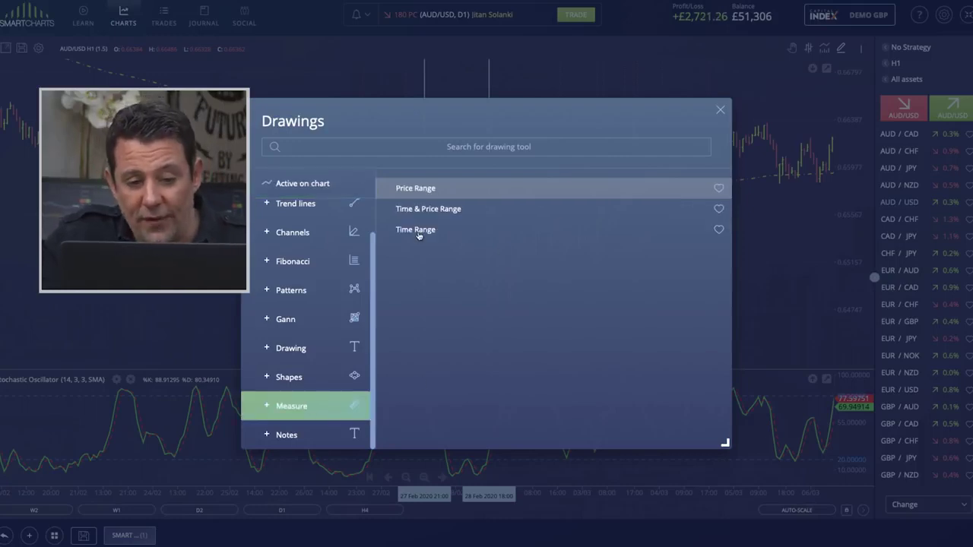
click(428, 191)
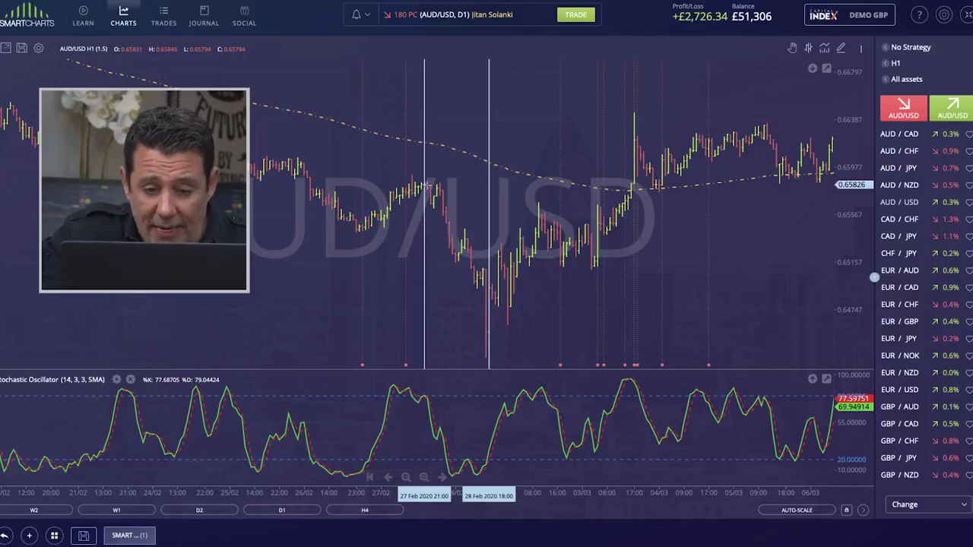
drag(427, 185, 484, 321)
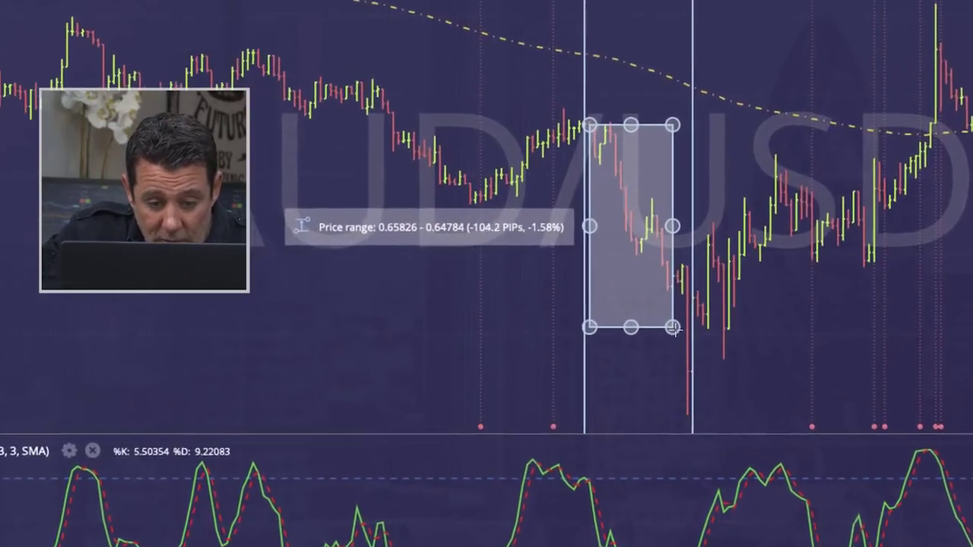
drag(709, 357, 720, 316)
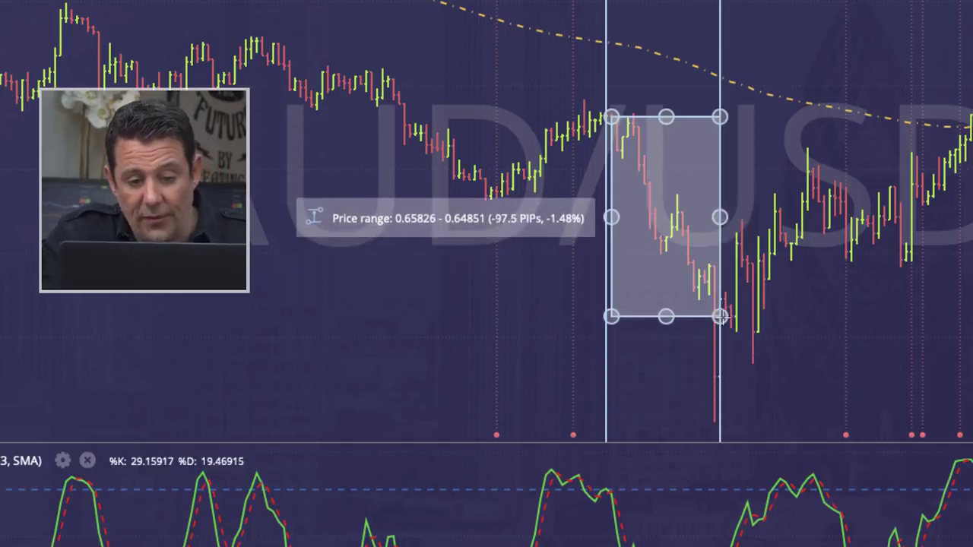